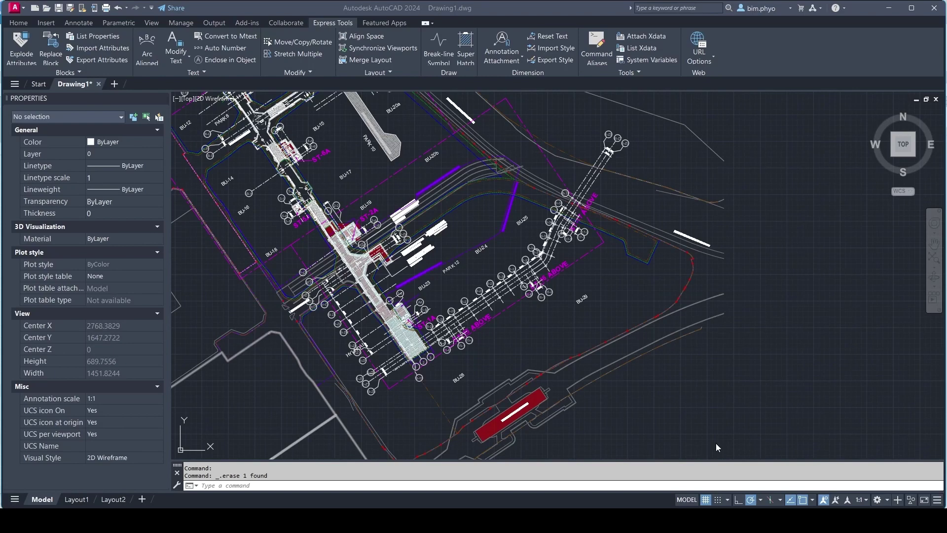
# Hide the task notes and zoom around the AutoCAD site plan to find the curved grid.
pyautogui.hotkey('alt', 'Tab')
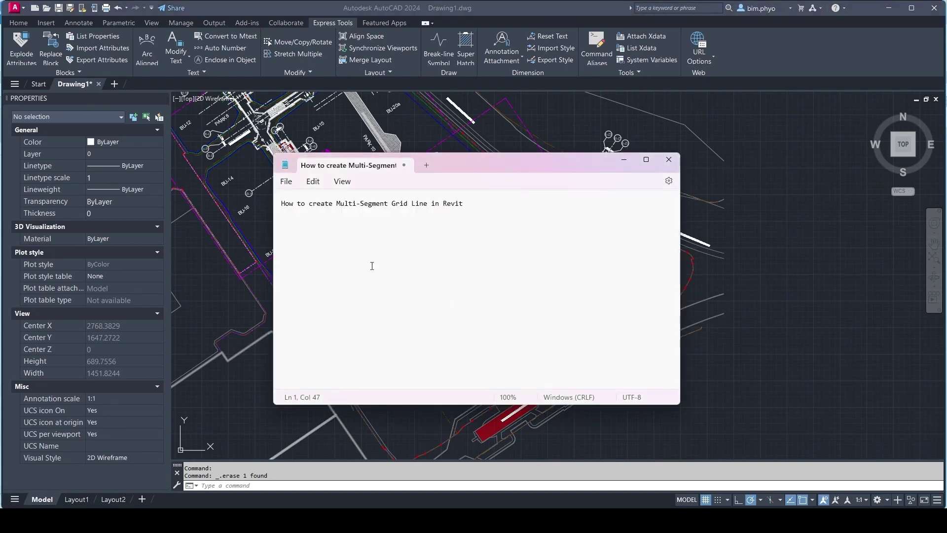
pyautogui.press('ctrl')
pyautogui.click(623, 159)
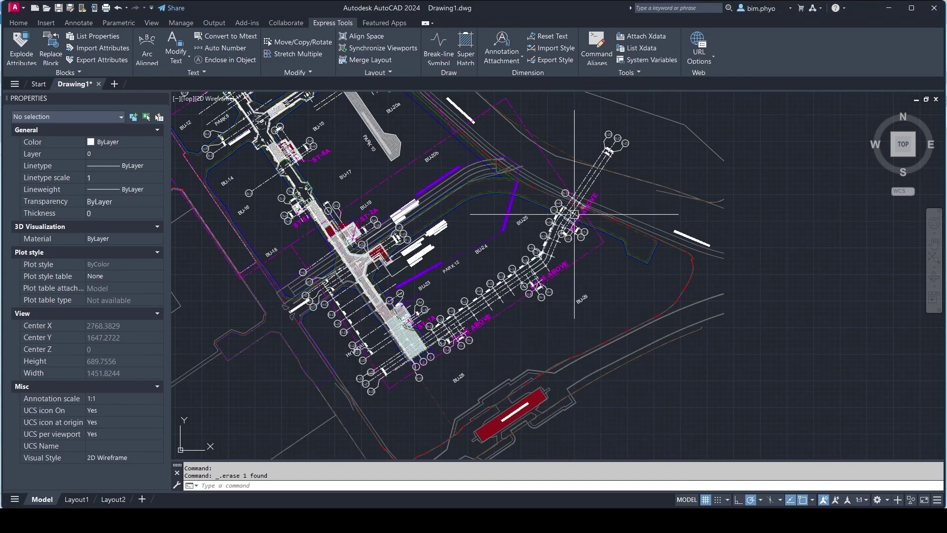
pyautogui.scroll(2, 346, 349)
pyautogui.scroll(2, 347, 349)
pyautogui.scroll(2, 346, 349)
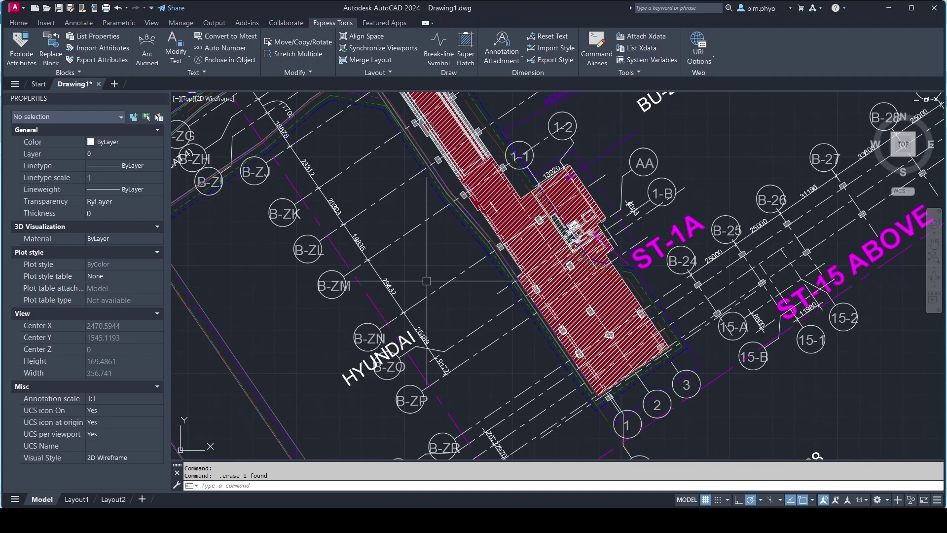
pyautogui.scroll(-2, 427, 281)
pyautogui.scroll(-2, 477, 314)
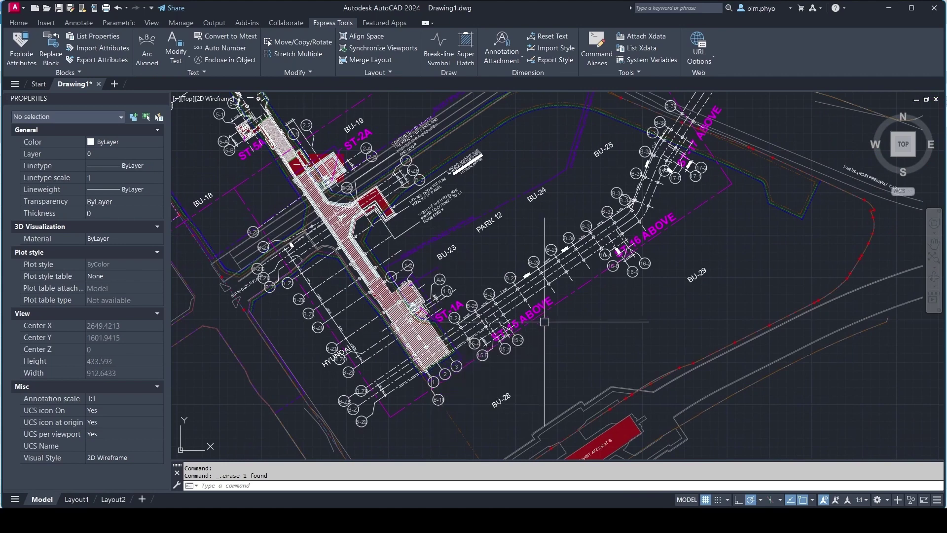
pyautogui.scroll(-2, 478, 279)
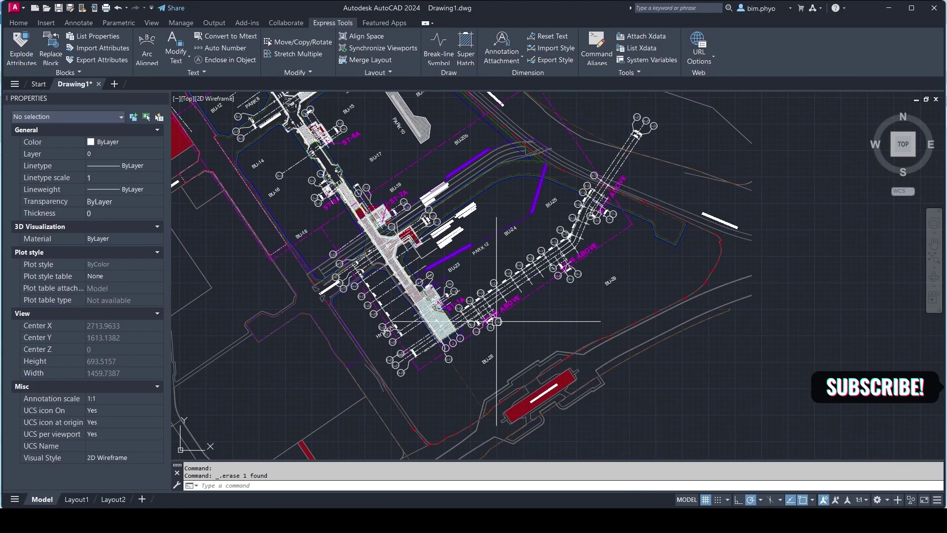
pyautogui.scroll(4, 529, 297)
pyautogui.scroll(-4, 545, 322)
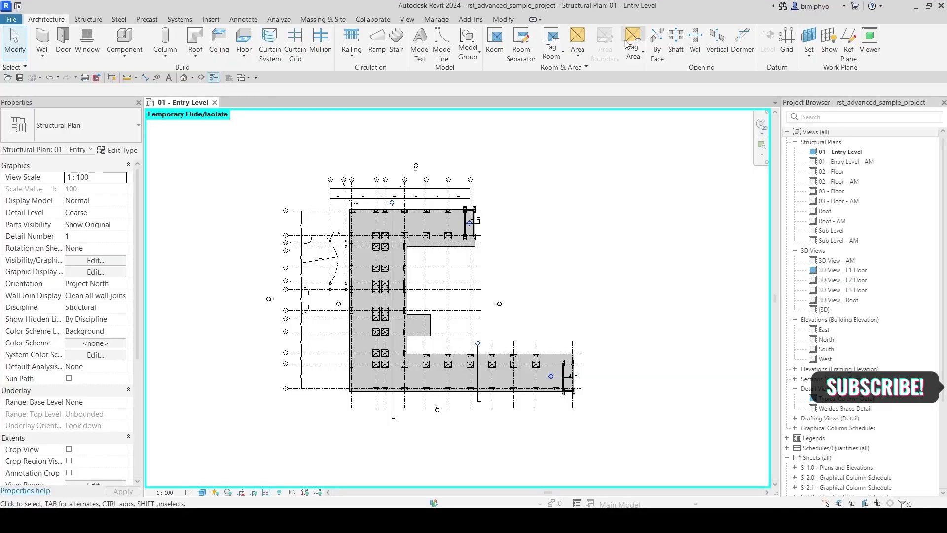
# Pan and zoom the AutoCAD plan to study the reference grids near ST-16 and ST-17.
pyautogui.moveTo(540, 261); pyautogui.dragTo(576, 258, button='middle')
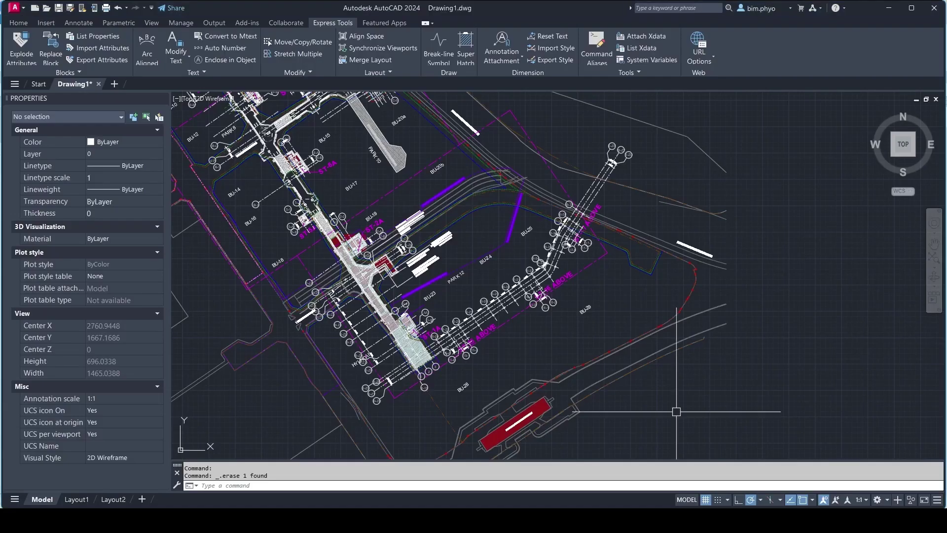
pyautogui.scroll(-3, 599, 184)
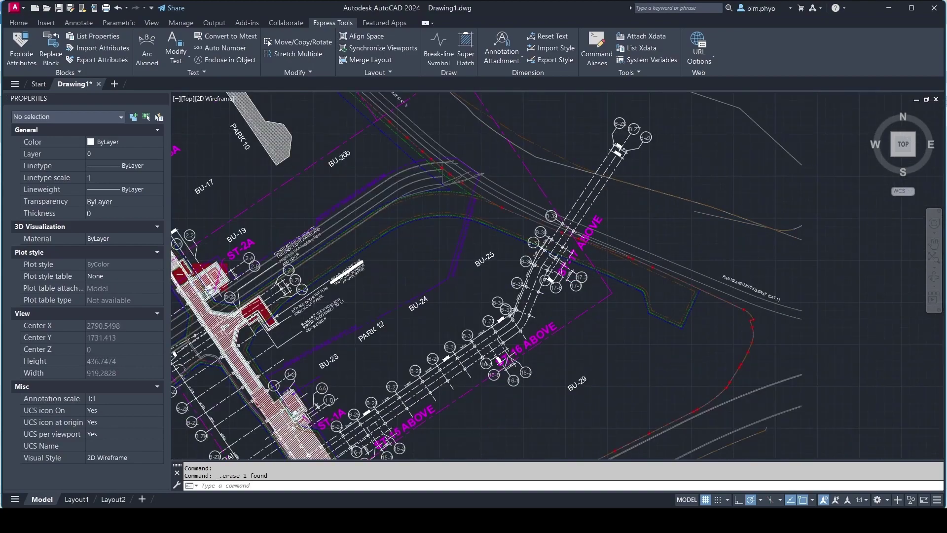
pyautogui.scroll(3, 599, 183)
pyautogui.scroll(2, 598, 184)
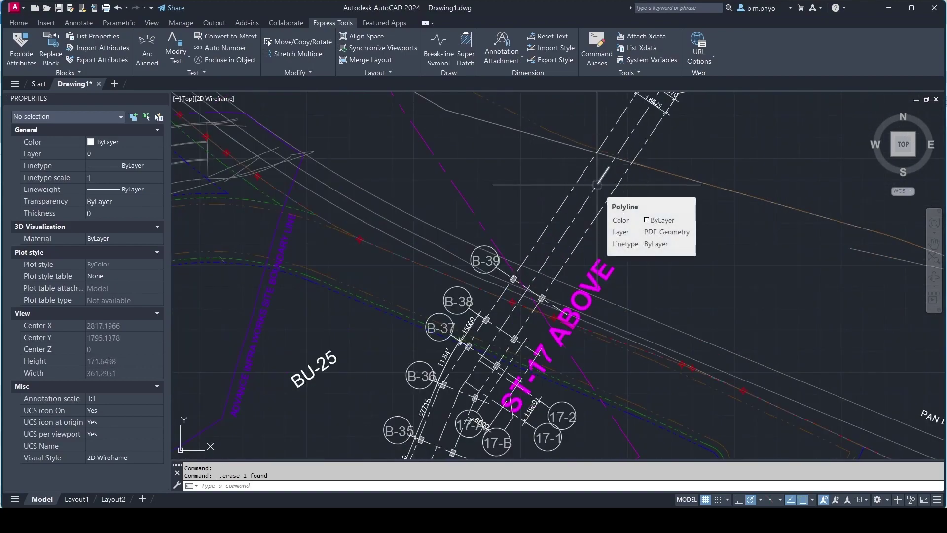
pyautogui.scroll(-6, 597, 184)
pyautogui.scroll(3, 471, 328)
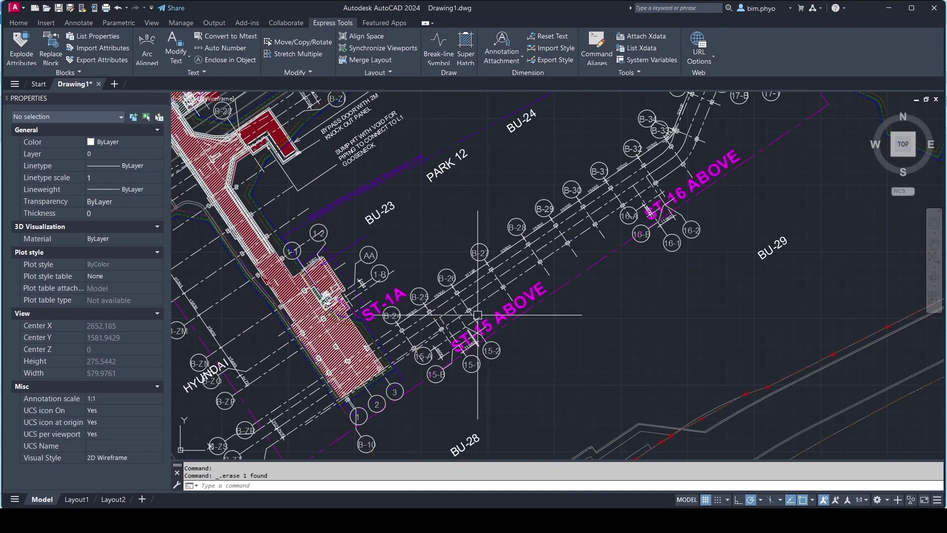
pyautogui.scroll(1, 518, 276)
pyautogui.scroll(-1, 546, 241)
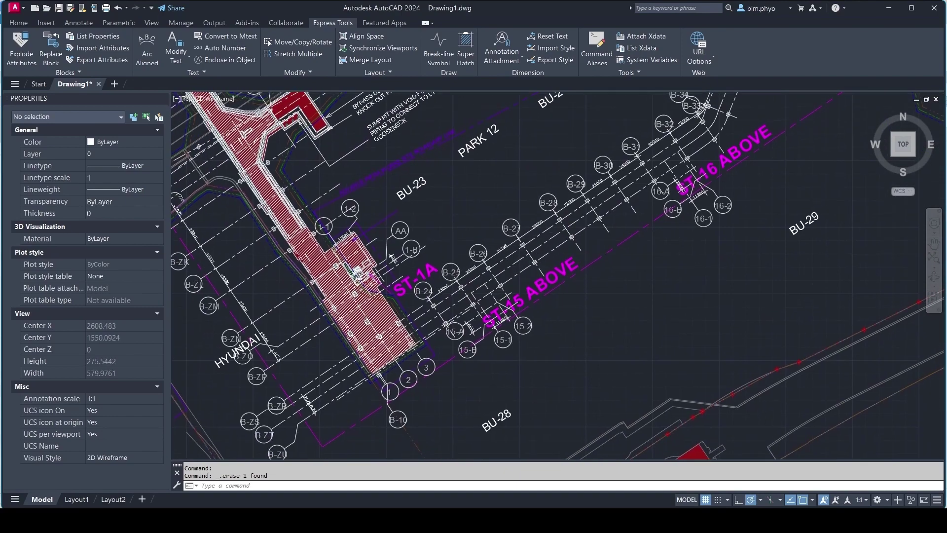
pyautogui.scroll(-2, 539, 243)
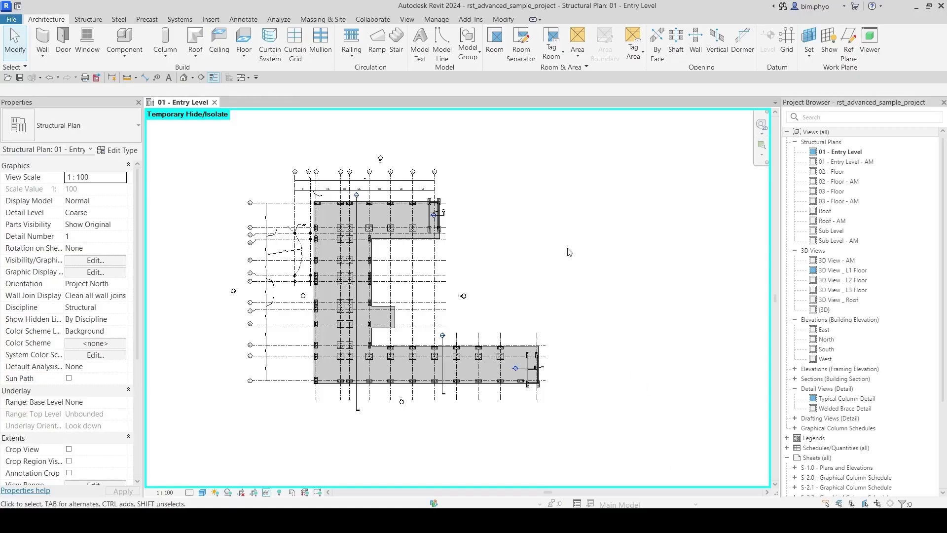
# Reset Temporary Hide/Isolate (HR) to reveal the hidden curved grid.
pyautogui.moveTo(569, 252)
pyautogui.mouseDown(button='middle')
pyautogui.moveTo(571, 264)
pyautogui.moveTo(553, 278)
pyautogui.mouseUp(button='middle')
pyautogui.press('h')
pyautogui.press('r')
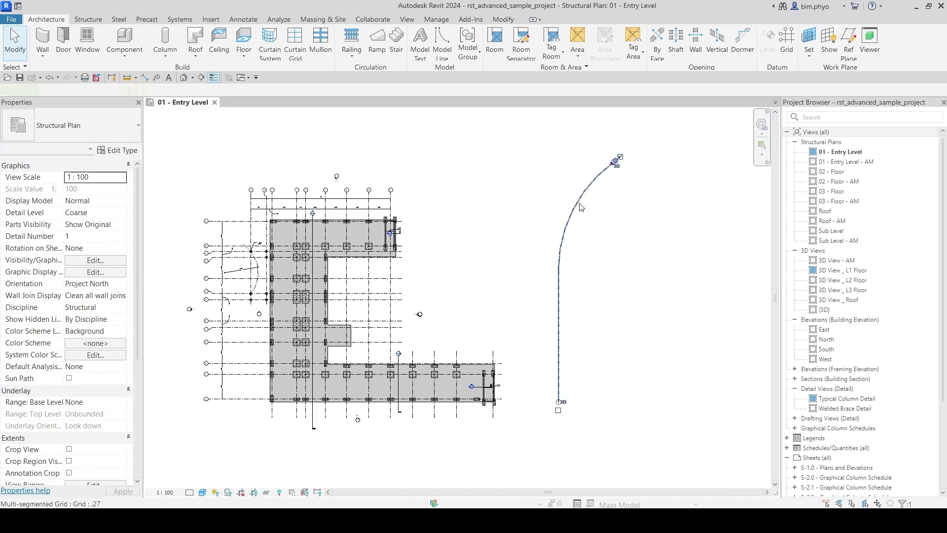
# Remove the existing curved multi-segmented grid 27 and start a new Grid.
pyautogui.click(580, 207)
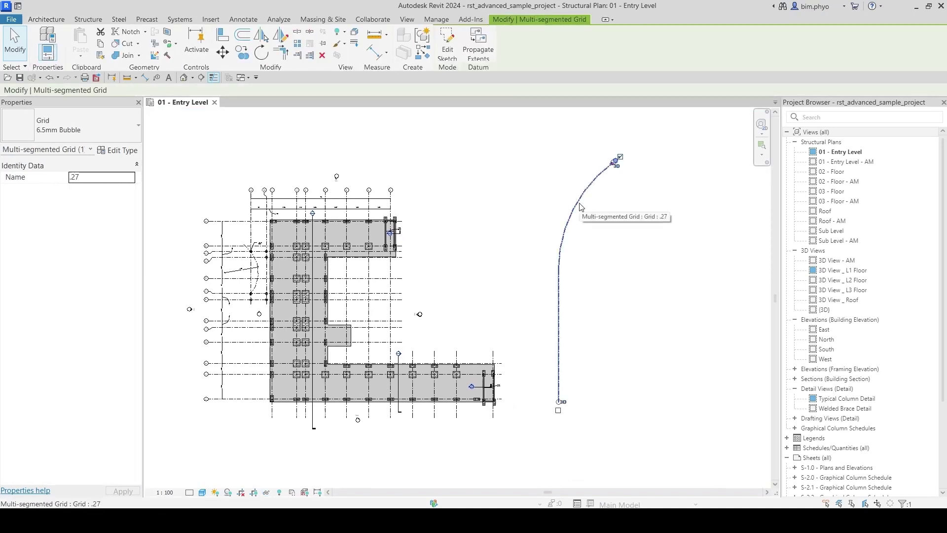
pyautogui.click(526, 191)
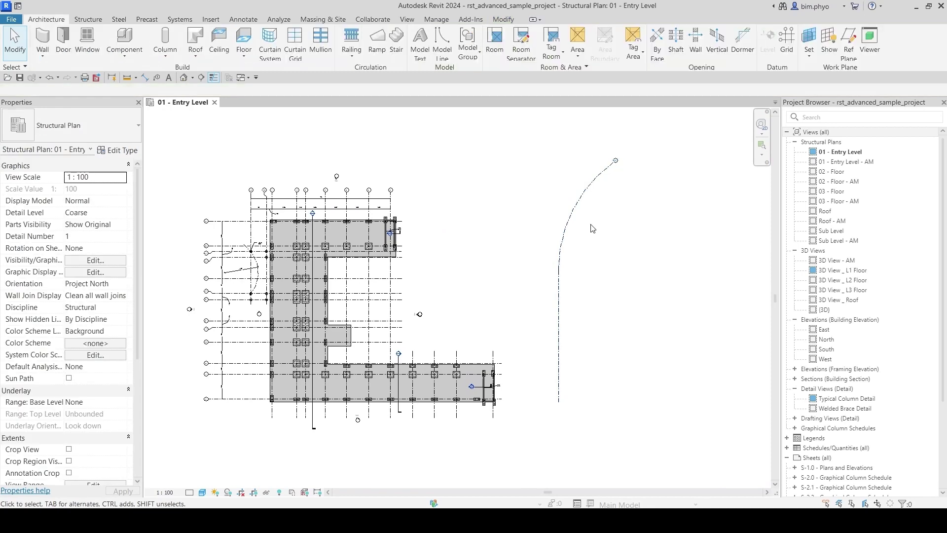
pyautogui.click(526, 192)
pyautogui.moveTo(527, 191); pyautogui.dragTo(515, 201, button='middle')
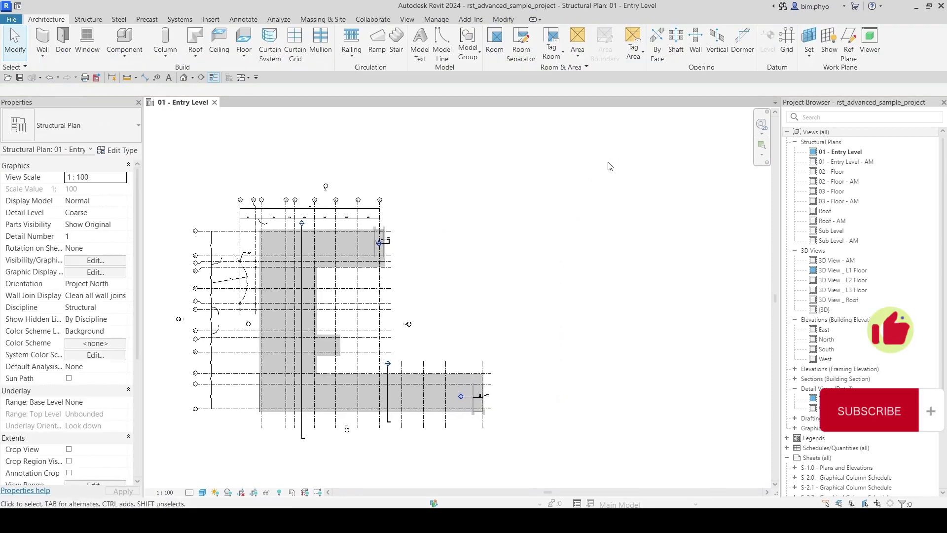
pyautogui.click(789, 45)
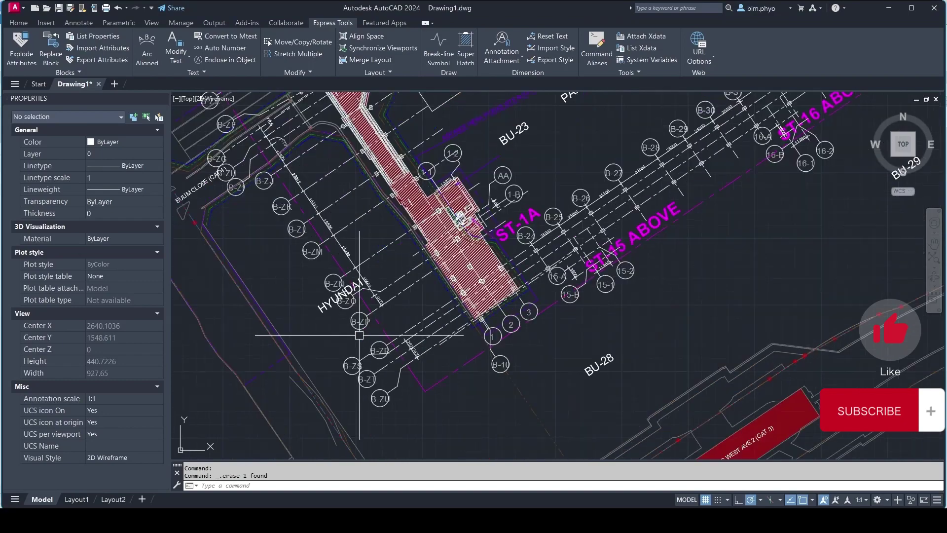
pyautogui.scroll(4, 359, 335)
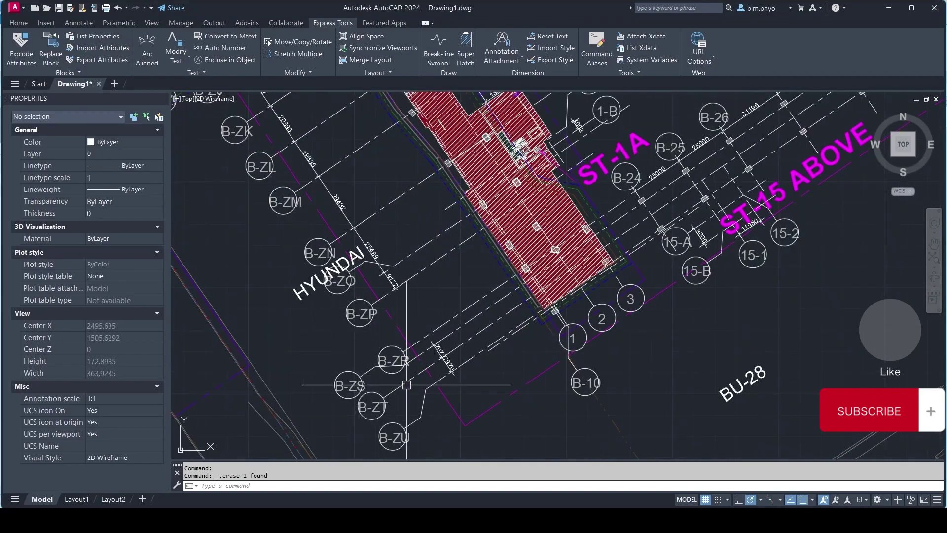
pyautogui.scroll(-3, 495, 319)
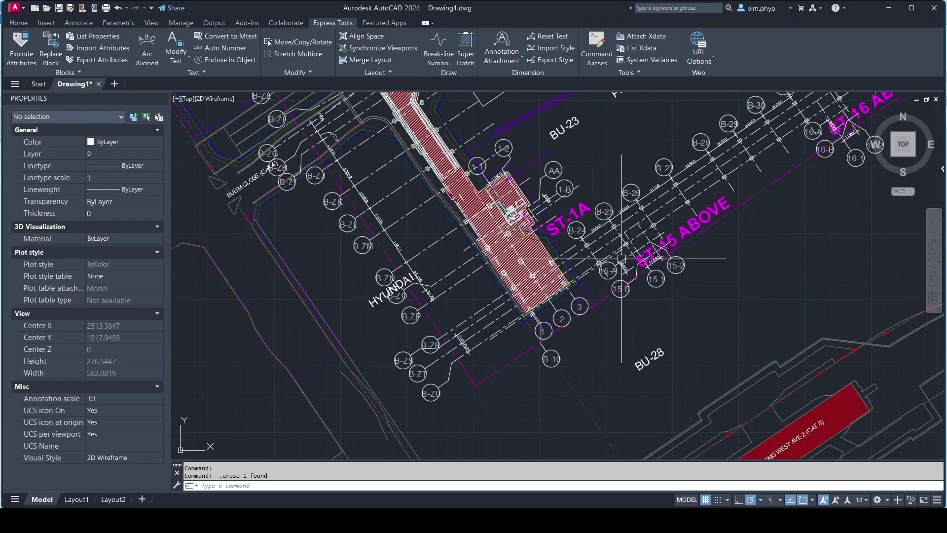
pyautogui.moveTo(548, 231); pyautogui.dragTo(577, 255, button='middle')
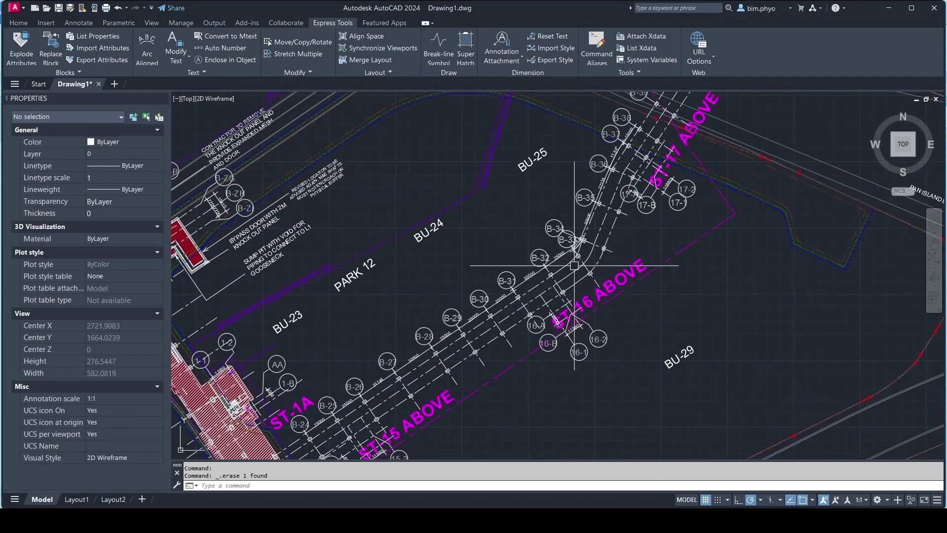
pyautogui.moveTo(668, 141); pyautogui.dragTo(555, 310, button='middle')
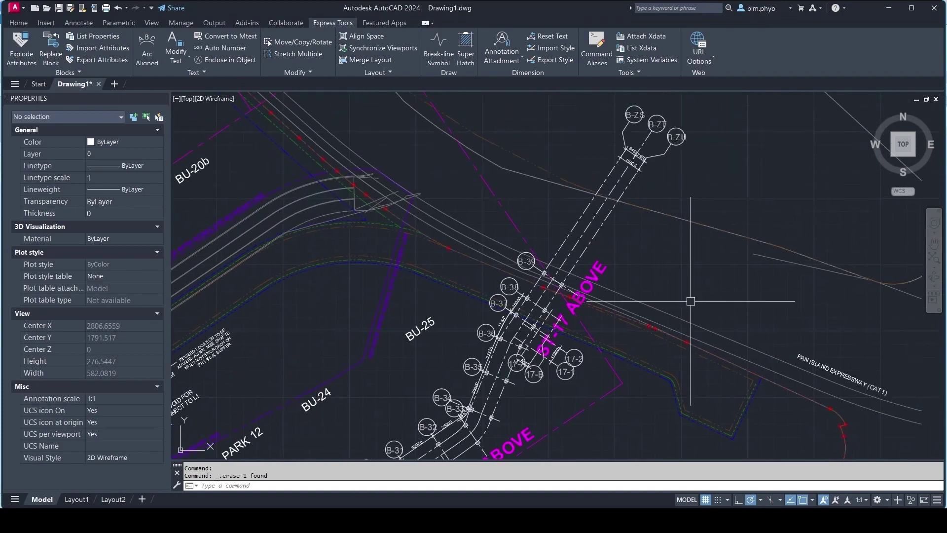
pyautogui.moveTo(691, 300); pyautogui.dragTo(673, 257, button='middle')
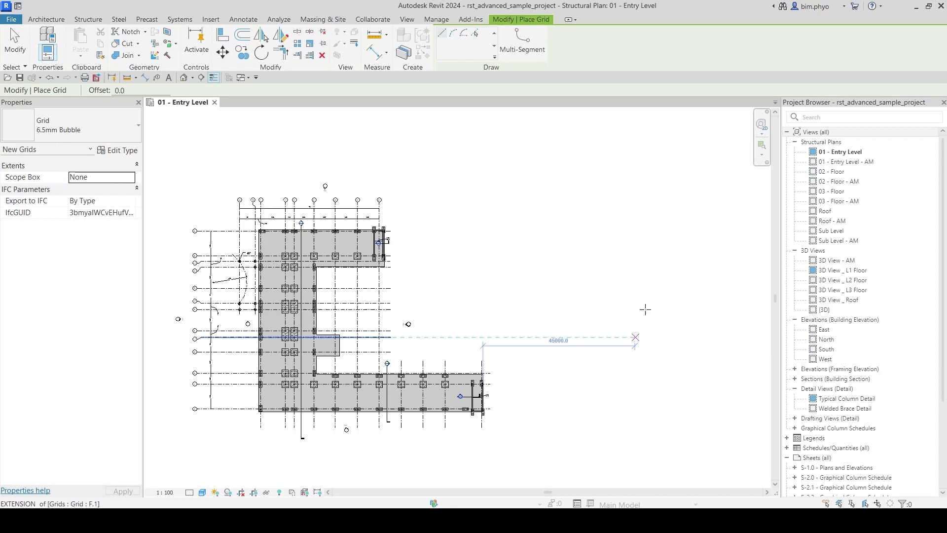
pyautogui.press('Escape')
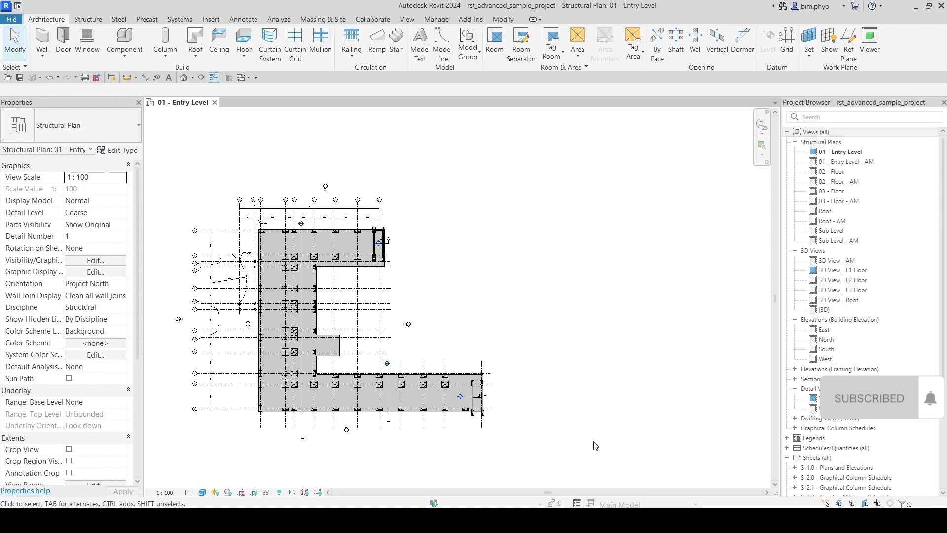
# Begin a Multi-Segment grid sketch for grid 28 with Pick Lines selected.
pyautogui.click(785, 48)
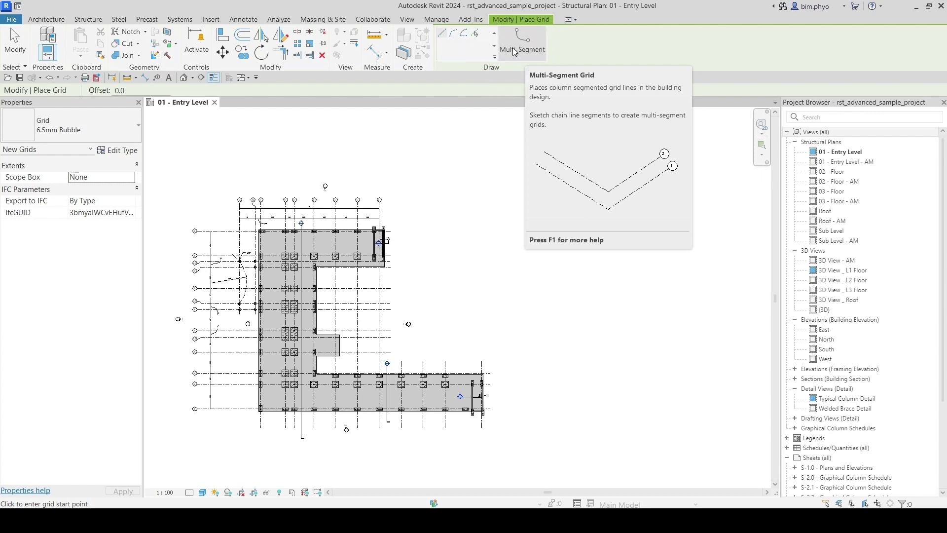
pyautogui.click(513, 51)
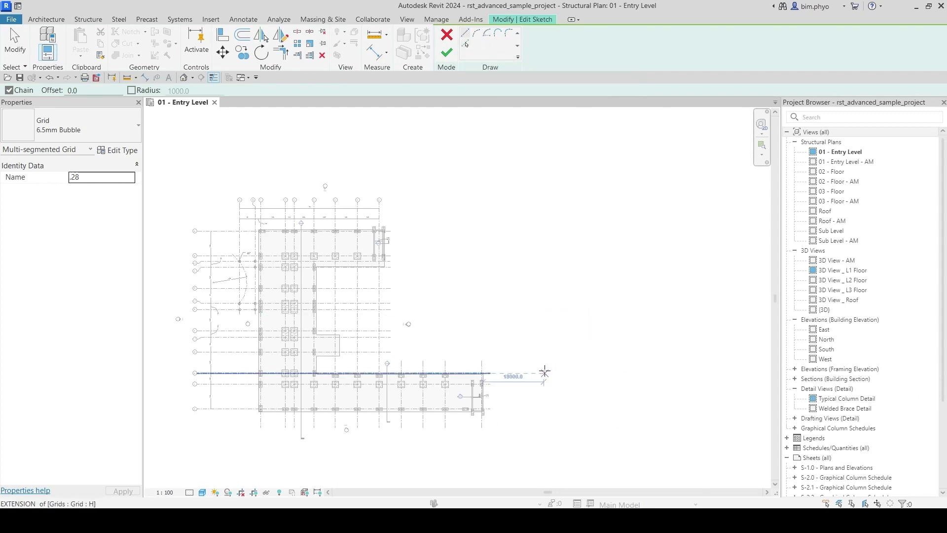
pyautogui.click(465, 45)
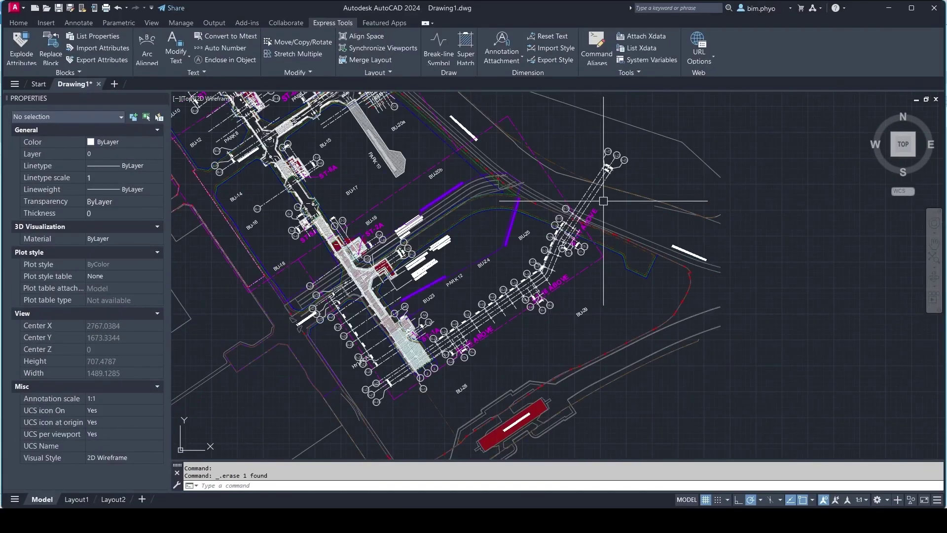
# Zoom and pan the AutoCAD plan to center the straight-arc-straight grid near ST-15 and ST-16.
pyautogui.scroll(2, 500, 266)
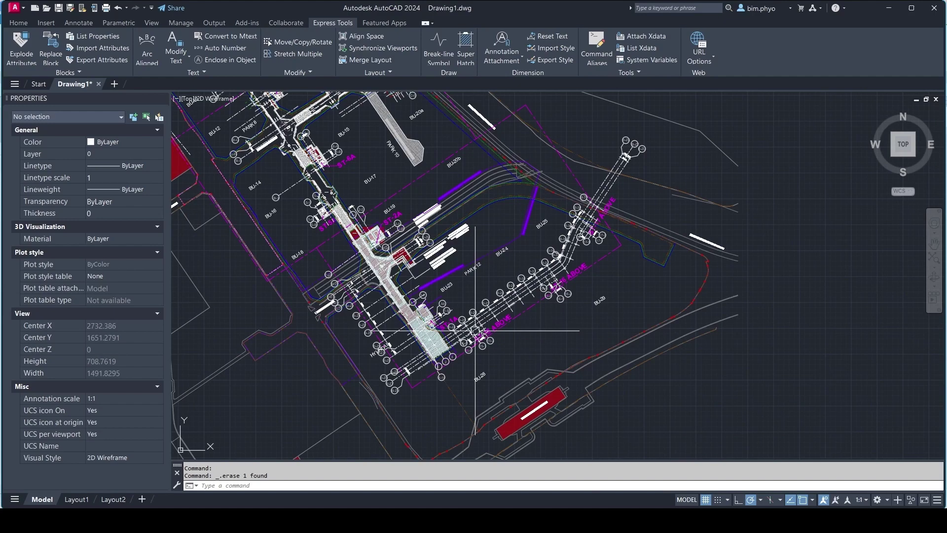
pyautogui.scroll(2, 468, 335)
pyautogui.scroll(2, 384, 380)
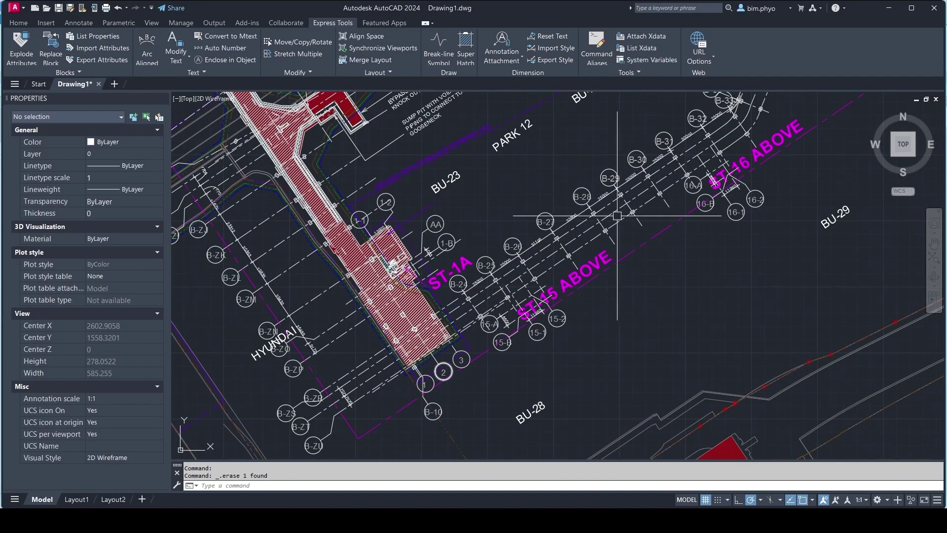
pyautogui.scroll(-4, 535, 275)
pyautogui.scroll(2, 535, 275)
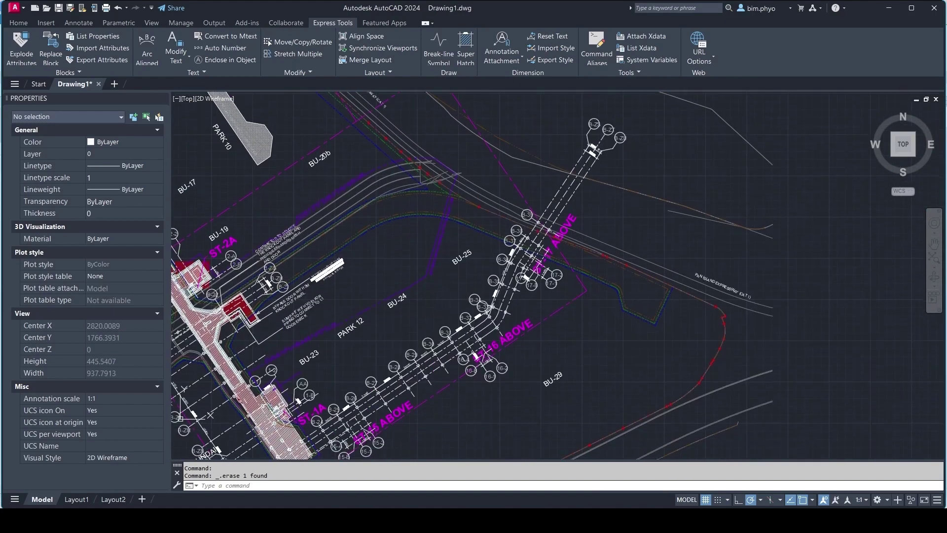
pyautogui.moveTo(538, 282); pyautogui.dragTo(580, 222, button='middle')
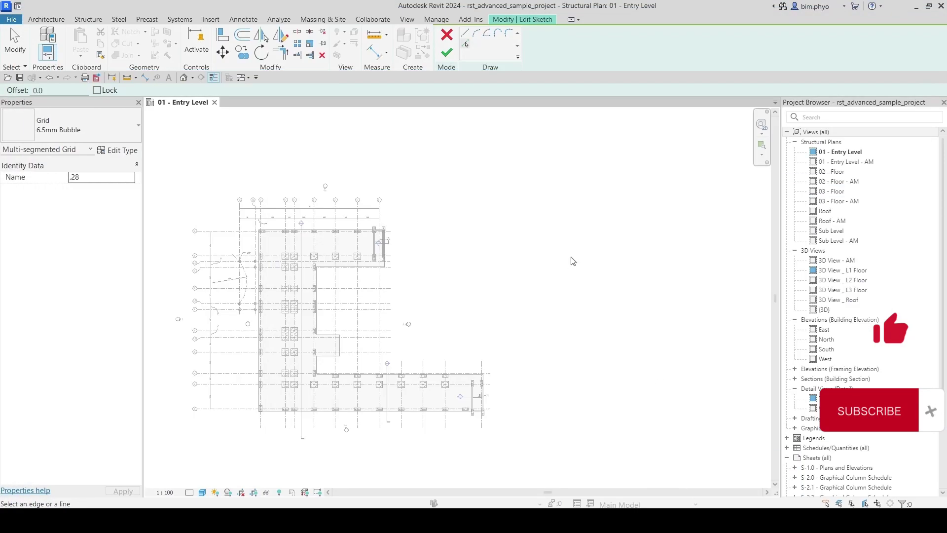
# Using Line, place grid 28's first segment start point east of the building.
pyautogui.moveTo(572, 261); pyautogui.dragTo(549, 260, button='middle')
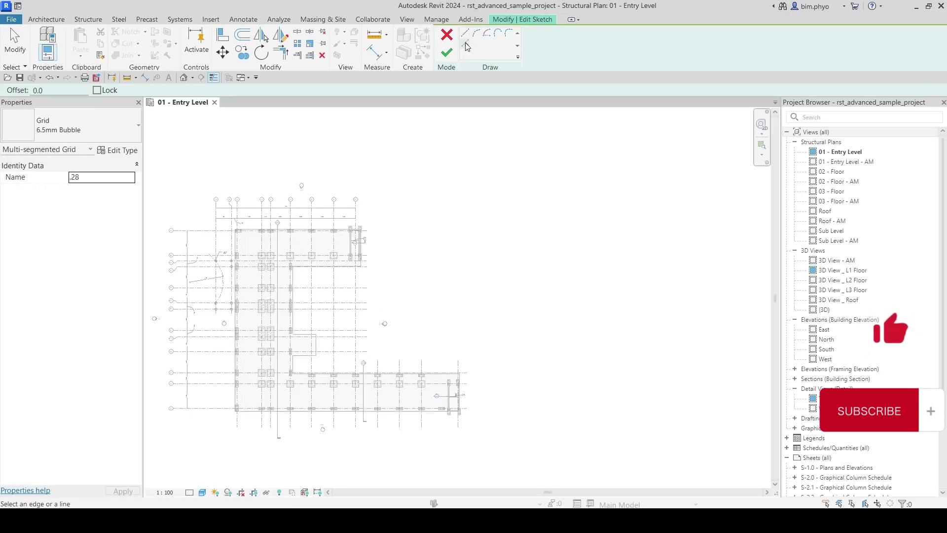
pyautogui.click(465, 38)
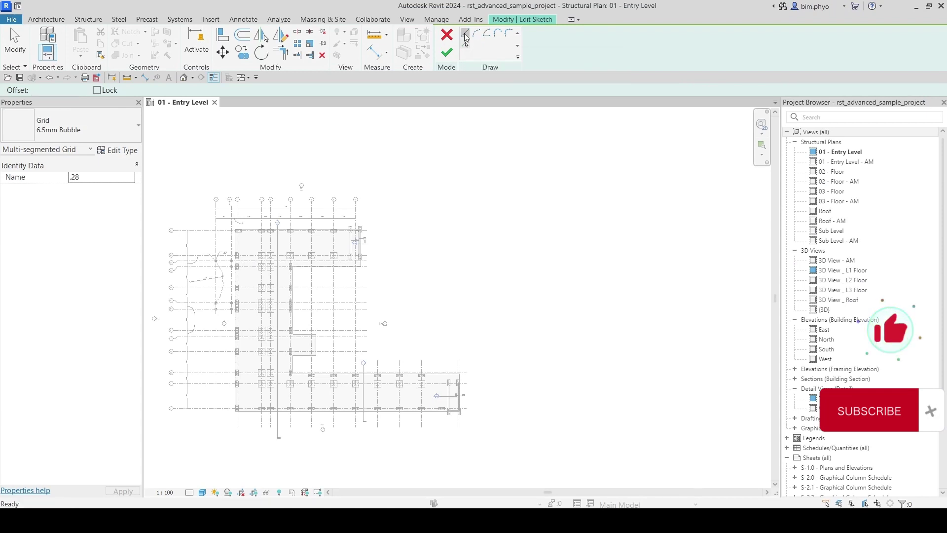
pyautogui.click(540, 411)
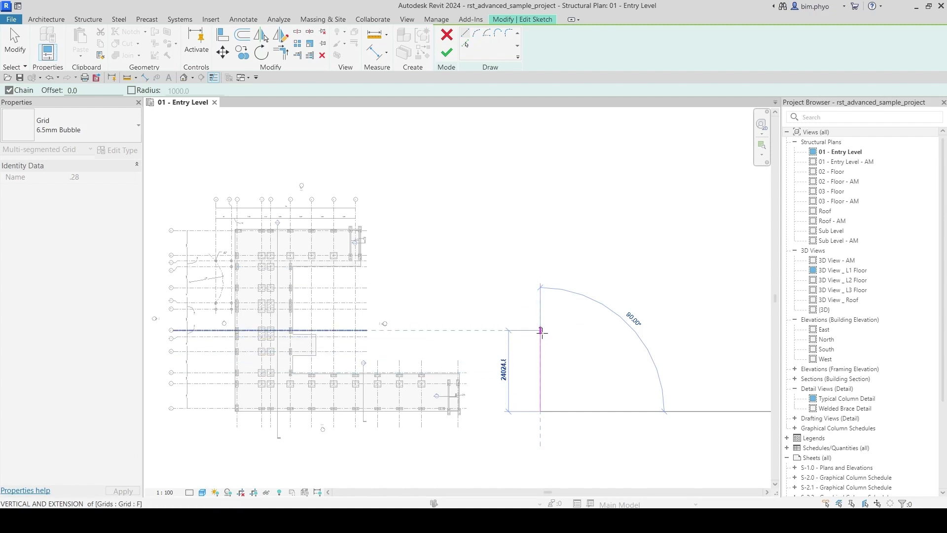
# End the vertical segment and add a tangent end arc, cancelling the extra arc.
pyautogui.click(541, 303)
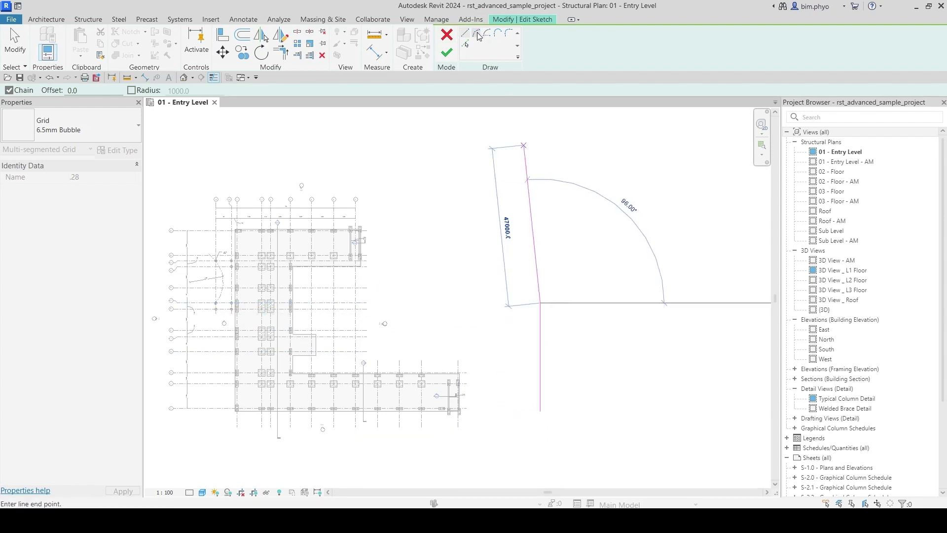
pyautogui.click(477, 34)
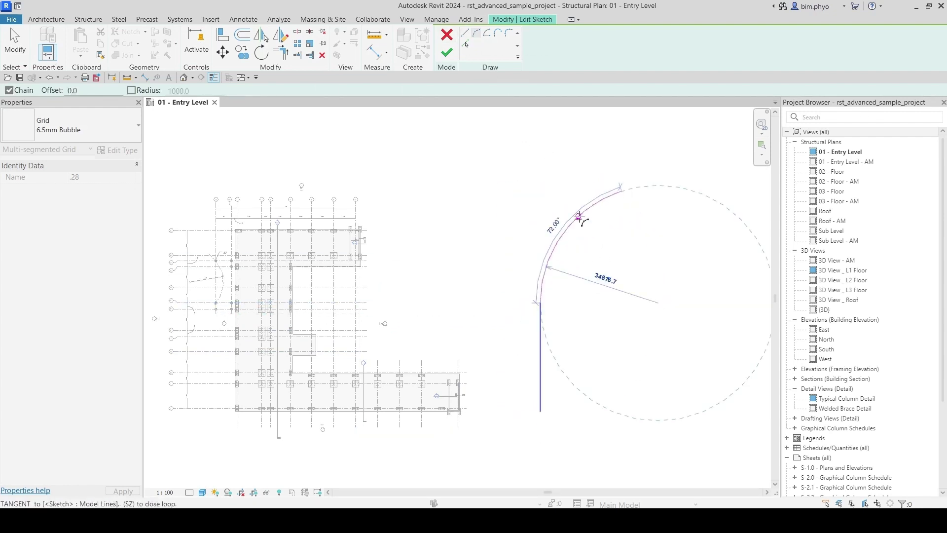
pyautogui.click(580, 218)
pyautogui.scroll(3, 431, 253)
pyautogui.scroll(2, 432, 253)
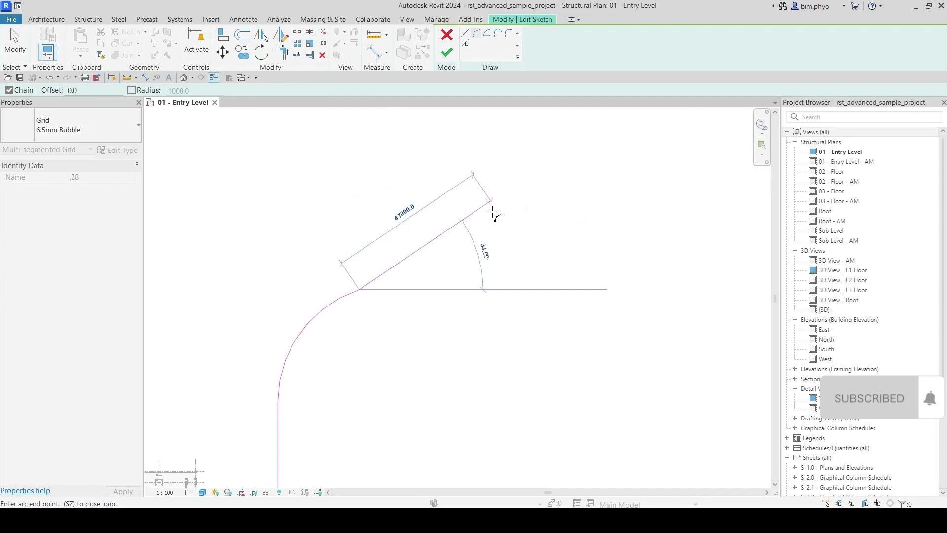
pyautogui.click(526, 238)
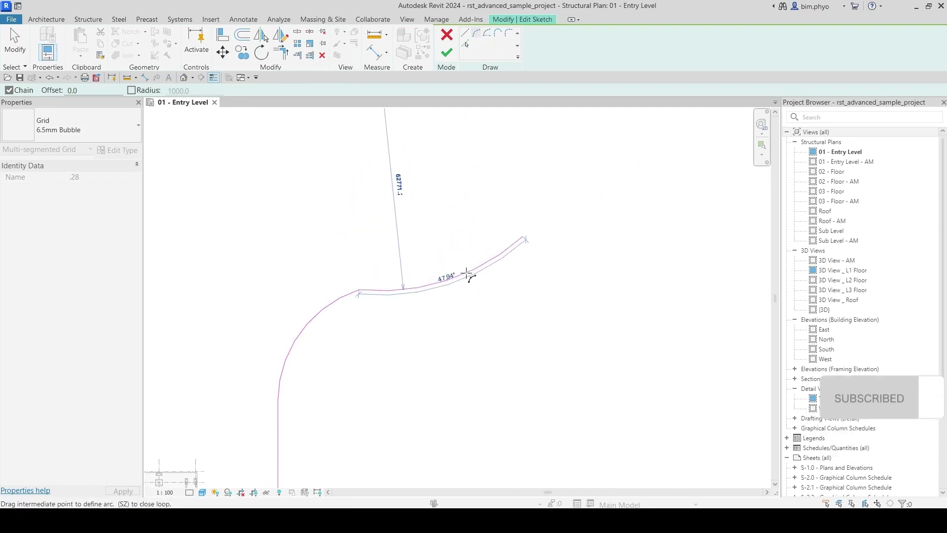
pyautogui.press('Escape')
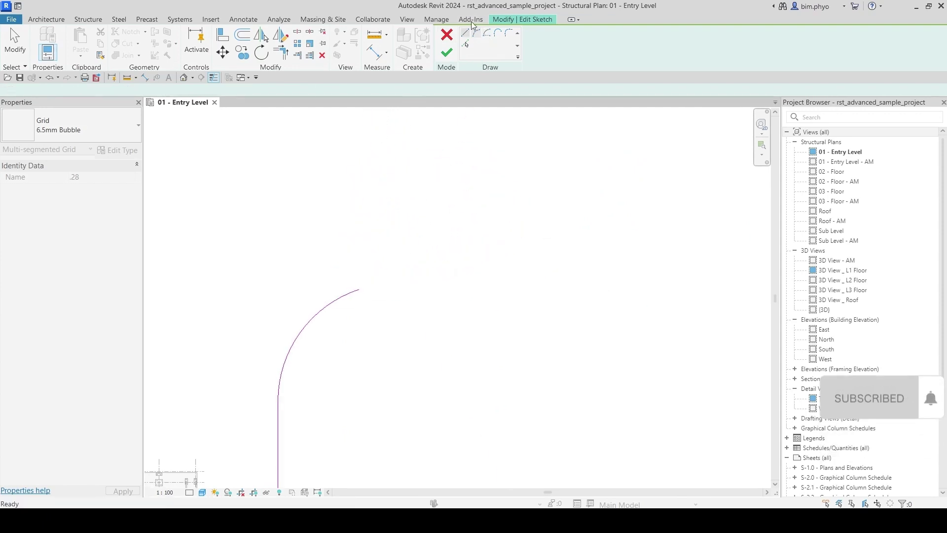
# Draw the final straight segment from the arc's end, angled up and right.
pyautogui.click(360, 289)
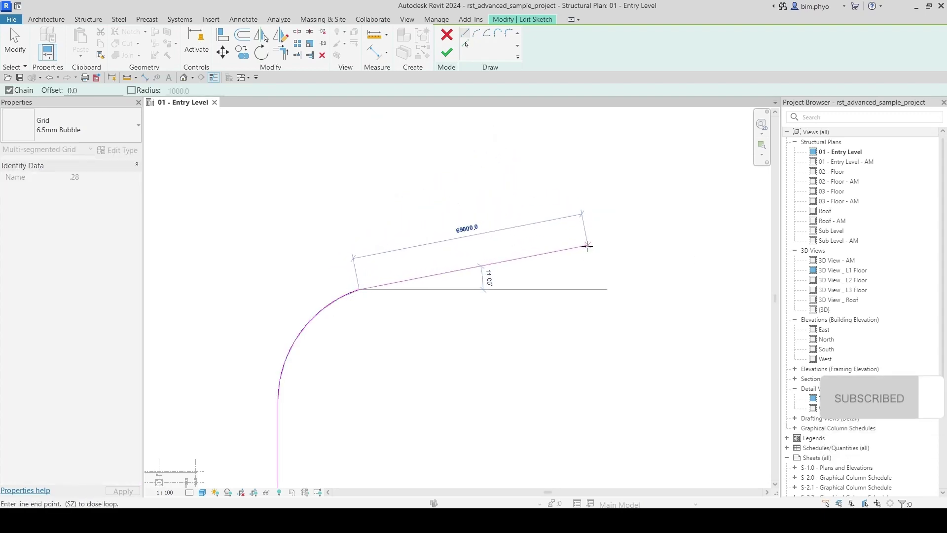
pyautogui.click(597, 251)
pyautogui.scroll(-3, 592, 246)
pyautogui.moveTo(589, 243)
pyautogui.mouseDown(button='middle')
pyautogui.moveTo(520, 269)
pyautogui.moveTo(527, 247)
pyautogui.mouseUp(button='middle')
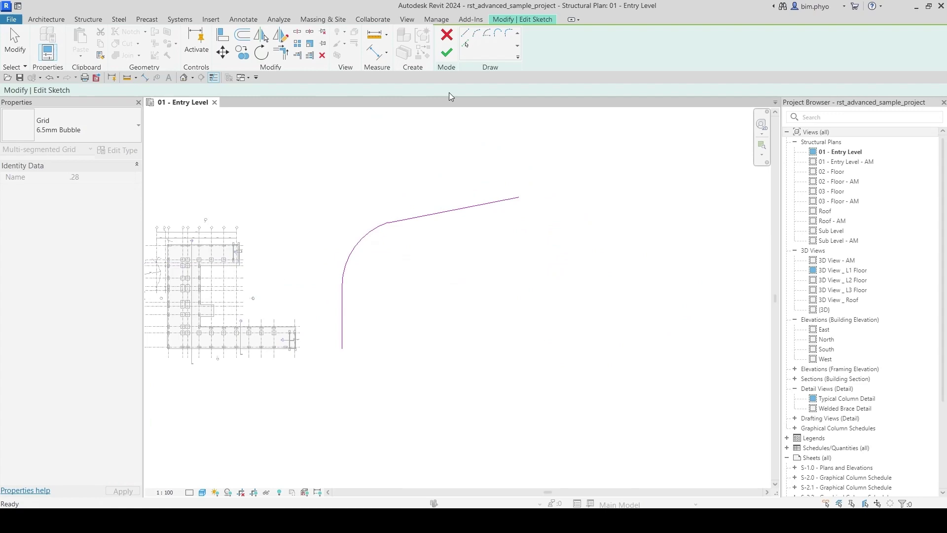
# Finish edit mode to create grid 28 and zoom out to view it.
pyautogui.click(446, 53)
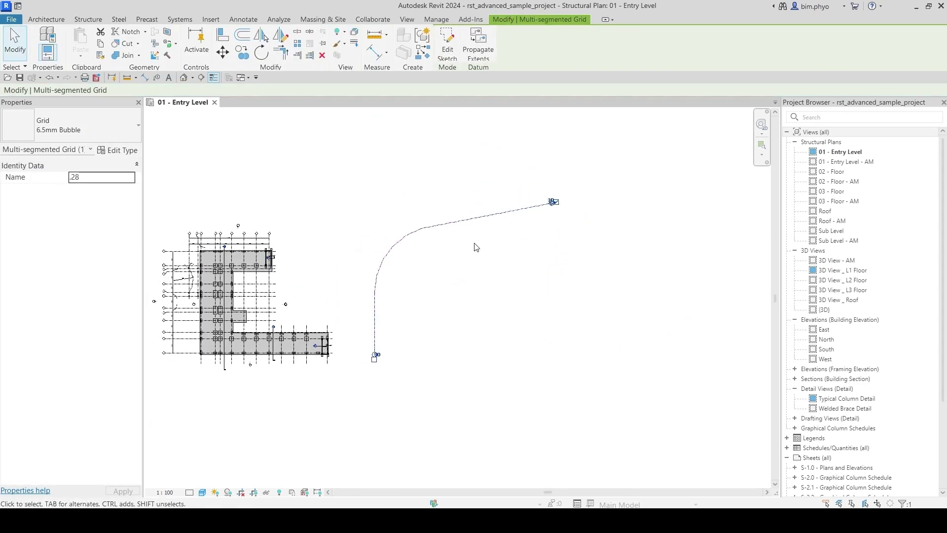
pyautogui.scroll(3, 475, 245)
pyautogui.moveTo(437, 237); pyautogui.dragTo(537, 283, button='middle')
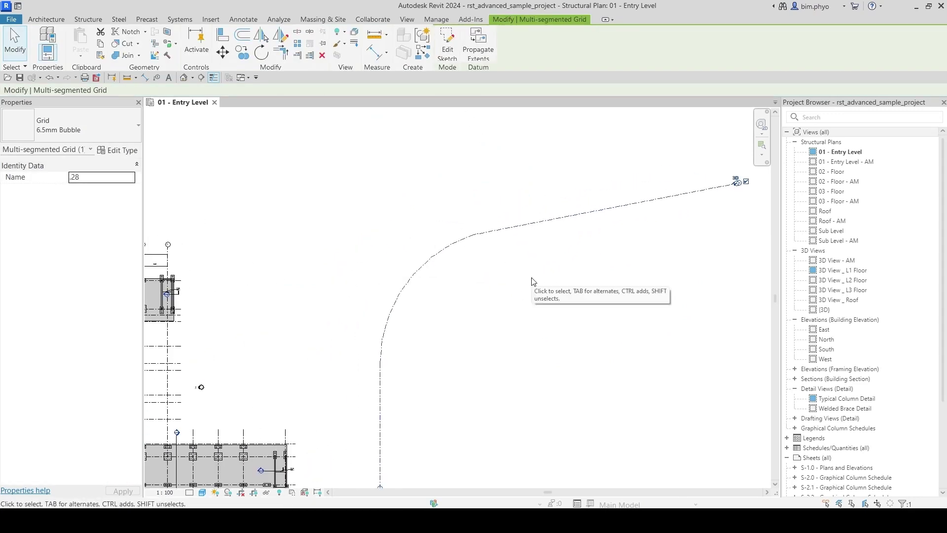
pyautogui.scroll(-1, 633, 209)
pyautogui.scroll(-1, 579, 216)
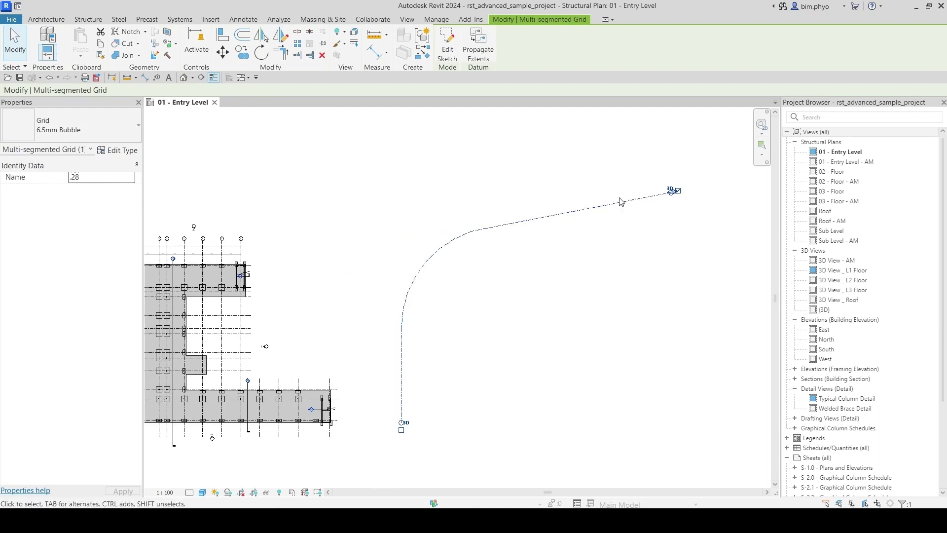
pyautogui.moveTo(594, 233); pyautogui.dragTo(589, 238, button='middle')
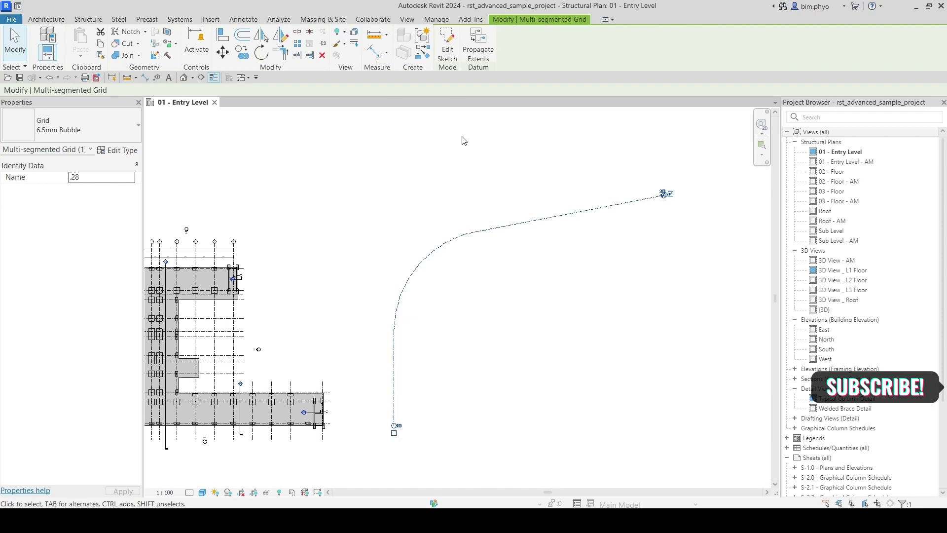
# Select grid 28, zoom in on its curve, then deselect it.
pyautogui.click(471, 156)
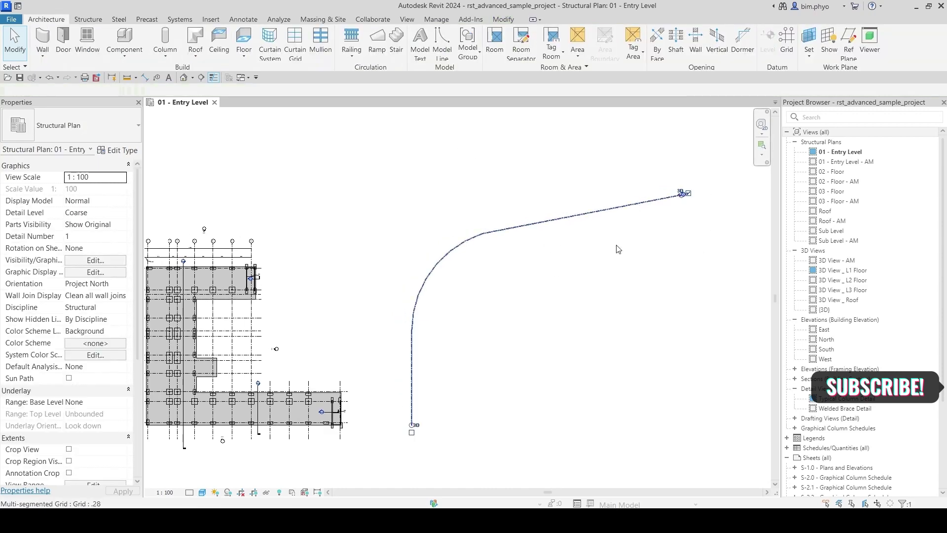
pyautogui.click(680, 193)
pyautogui.scroll(3, 431, 355)
pyautogui.moveTo(574, 203); pyautogui.dragTo(476, 324, button='middle')
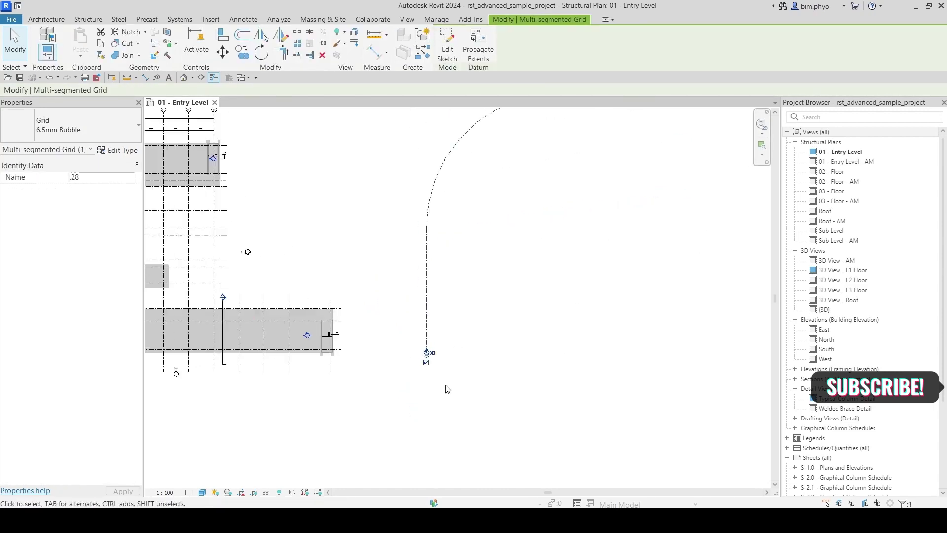
pyautogui.scroll(-1, 476, 325)
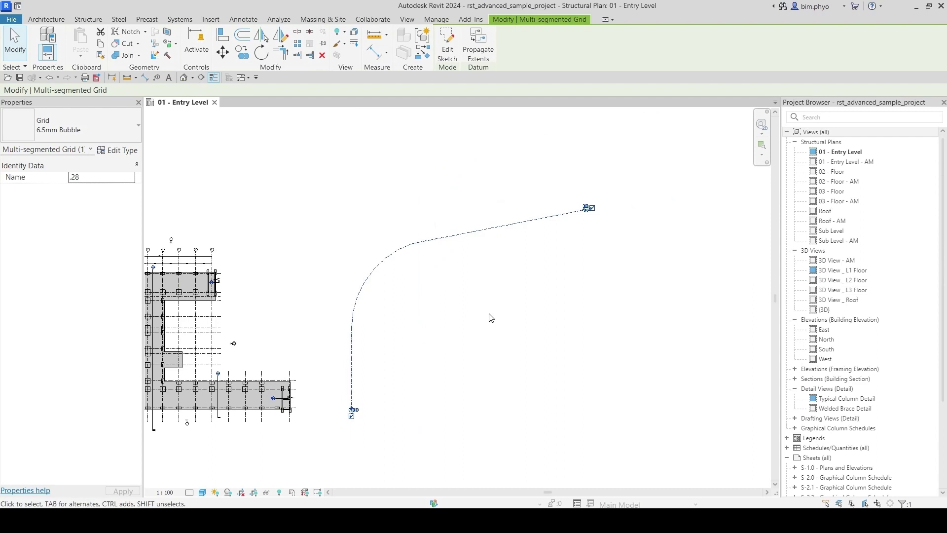
pyautogui.moveTo(491, 273)
pyautogui.mouseDown(button='middle')
pyautogui.moveTo(555, 318)
pyautogui.moveTo(553, 303)
pyautogui.mouseUp(button='middle')
pyautogui.click(555, 318)
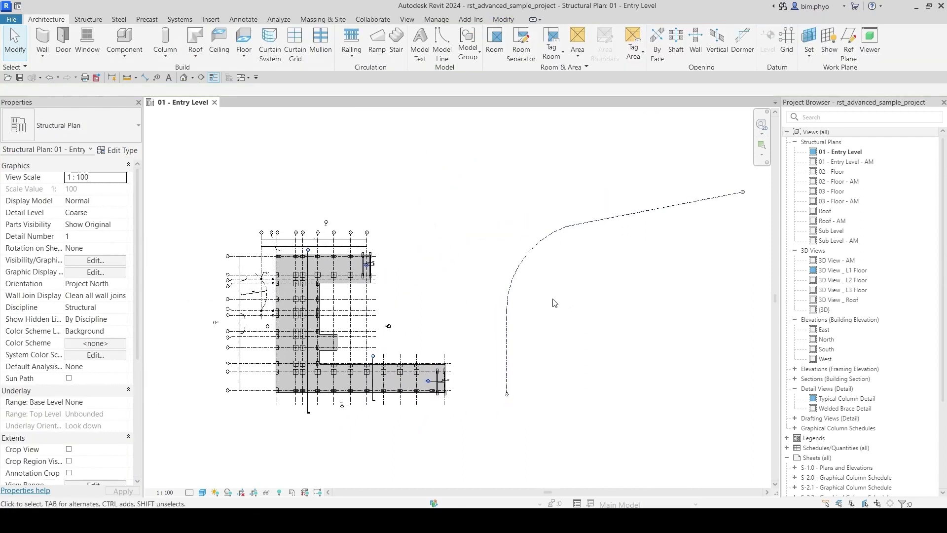